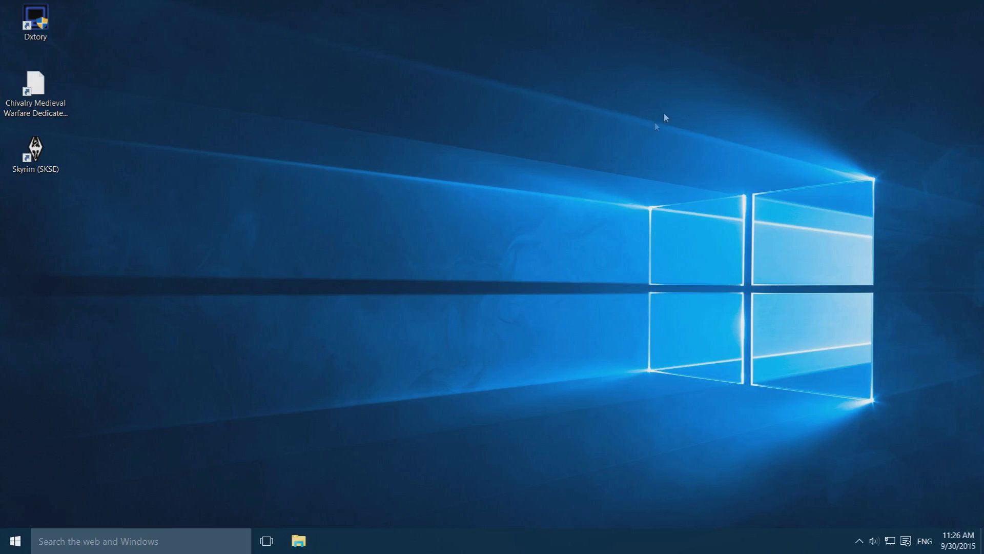
{"action": "left_click", "coordinate": [15, 541]}
{"action": "left_click", "coordinate": [318, 221]}
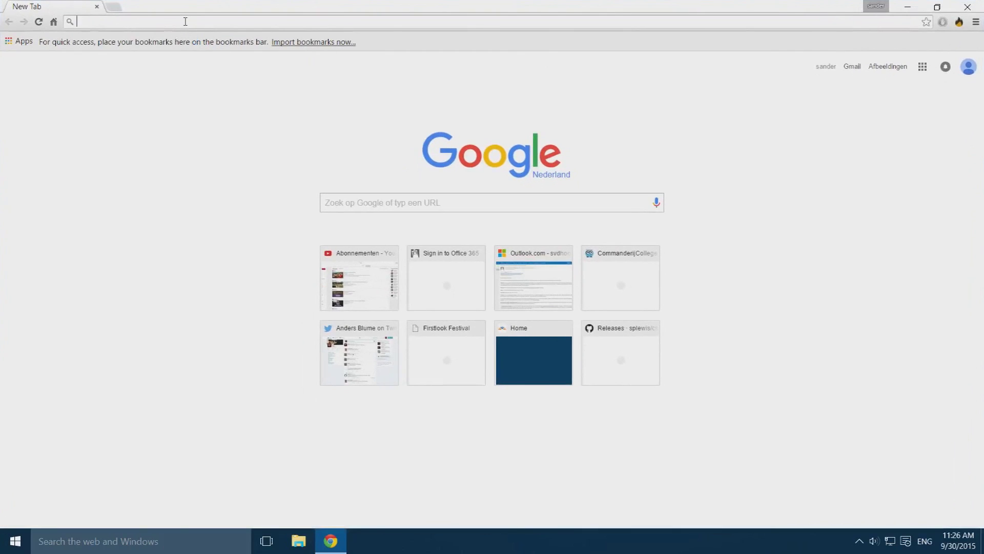
{"action": "type", "text": "https://github.com/splewis/csgo-retakes/releases"}
{"action": "key", "text": "Return"}
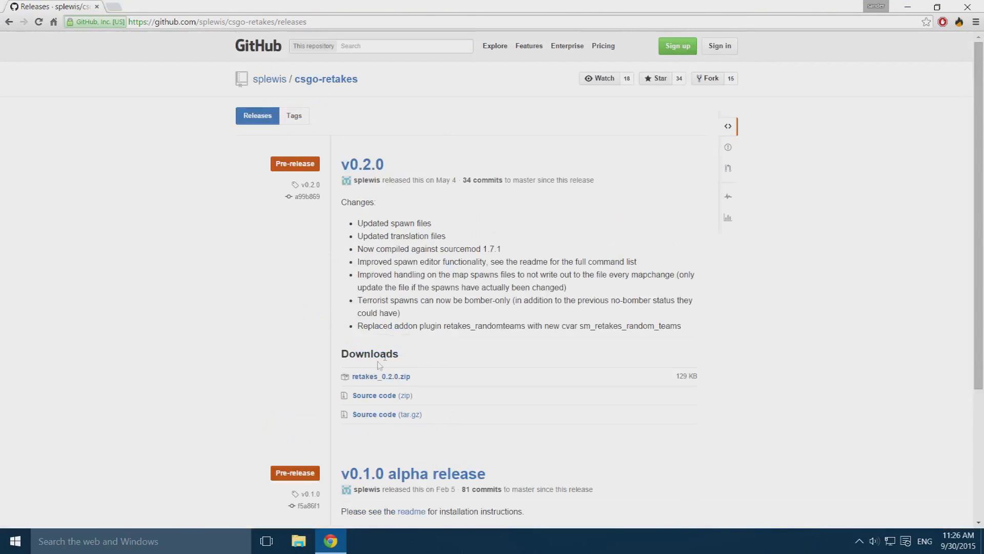
Step: Download retakes_0.2.0.zip from the v0.2.0 release and close the browser
{"action": "scroll", "coordinate": [408, 354], "scroll_direction": "down", "scroll_amount": 2}
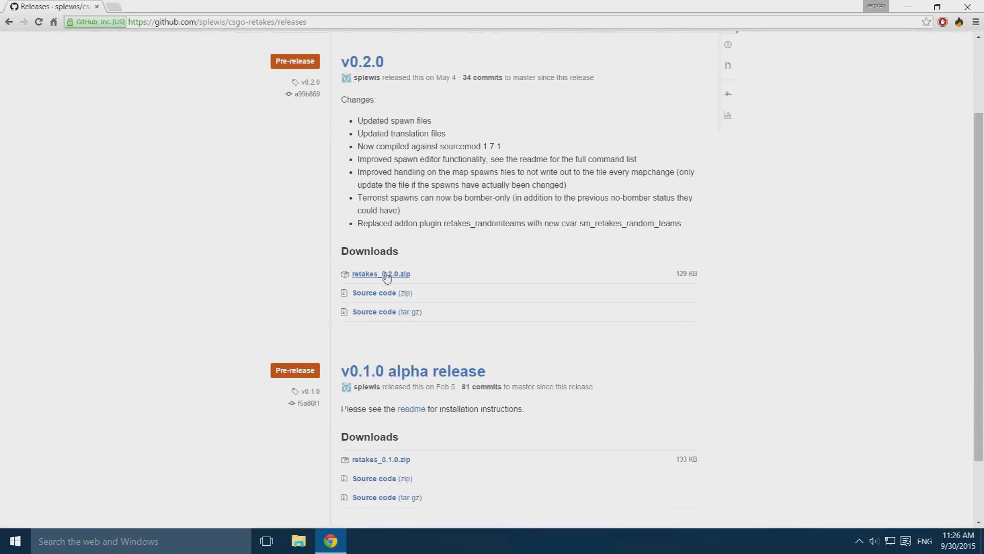
{"action": "left_click", "coordinate": [393, 273]}
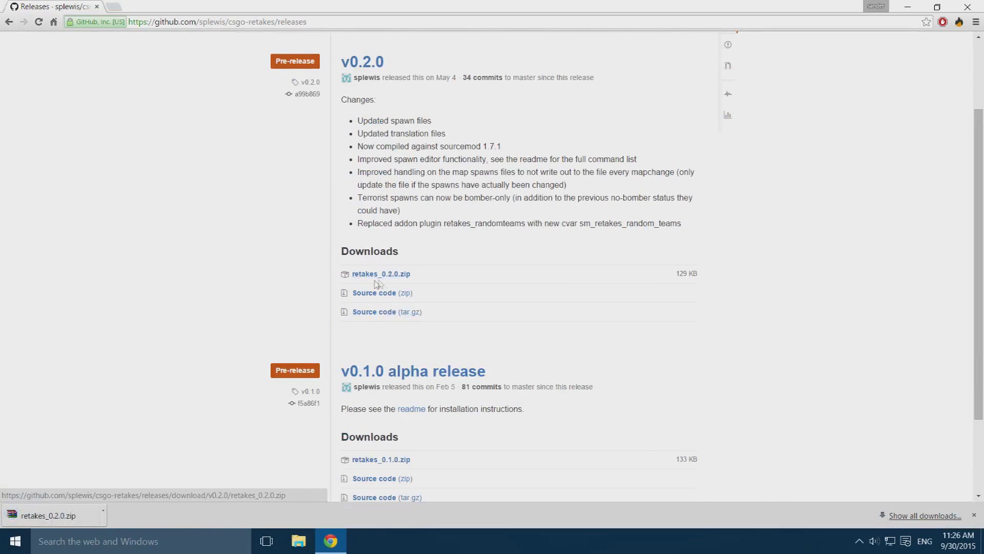
{"action": "scroll", "coordinate": [461, 242], "scroll_direction": "up", "scroll_amount": 2}
{"action": "left_click_drag", "start_coordinate": [382, 204], "coordinate": [416, 273]}
{"action": "left_click", "coordinate": [605, 313]}
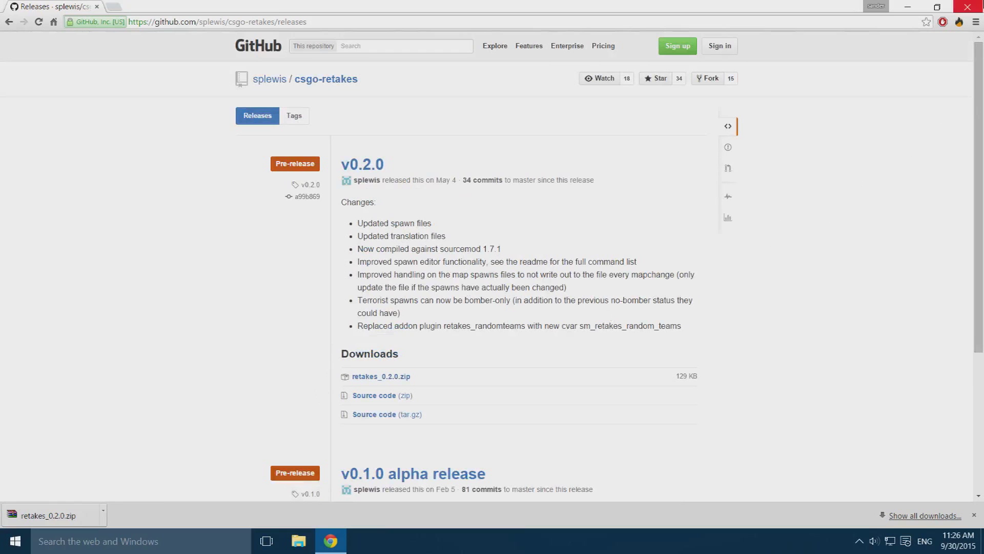
{"action": "left_click", "coordinate": [967, 7]}
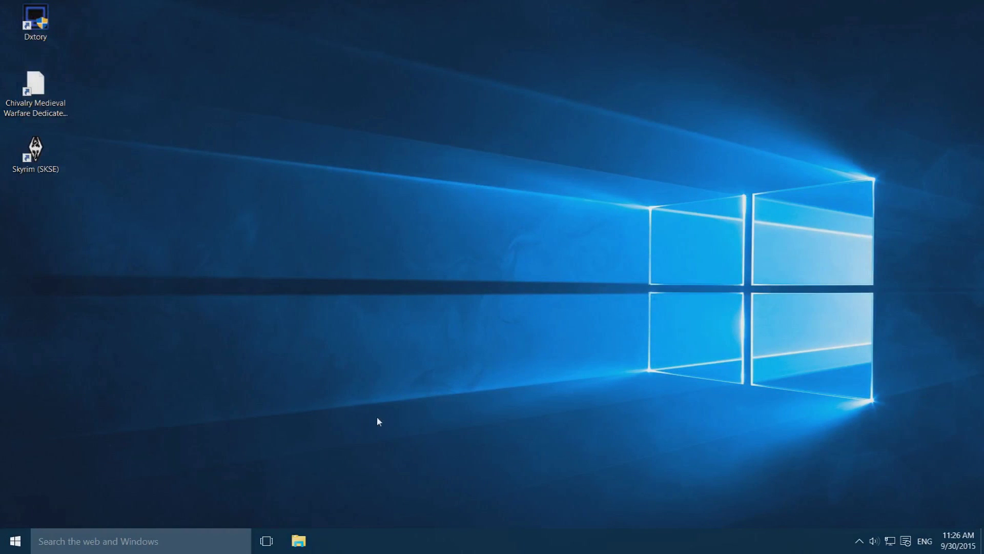
Step: Extract the retakes_0.2.0 archive in the Downloads folder into its own retakes_0.2.0 folder
{"action": "left_click", "coordinate": [299, 541]}
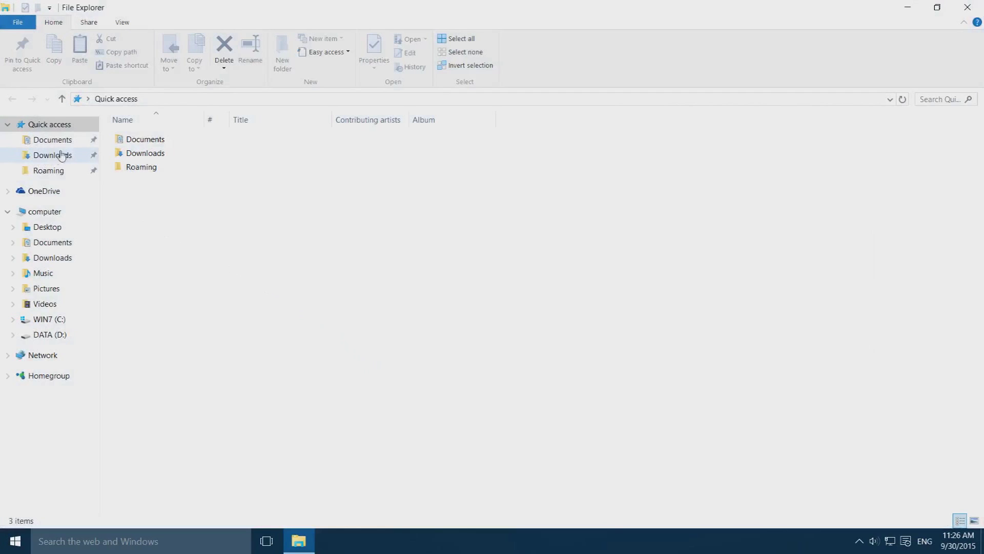
{"action": "left_click", "coordinate": [51, 159]}
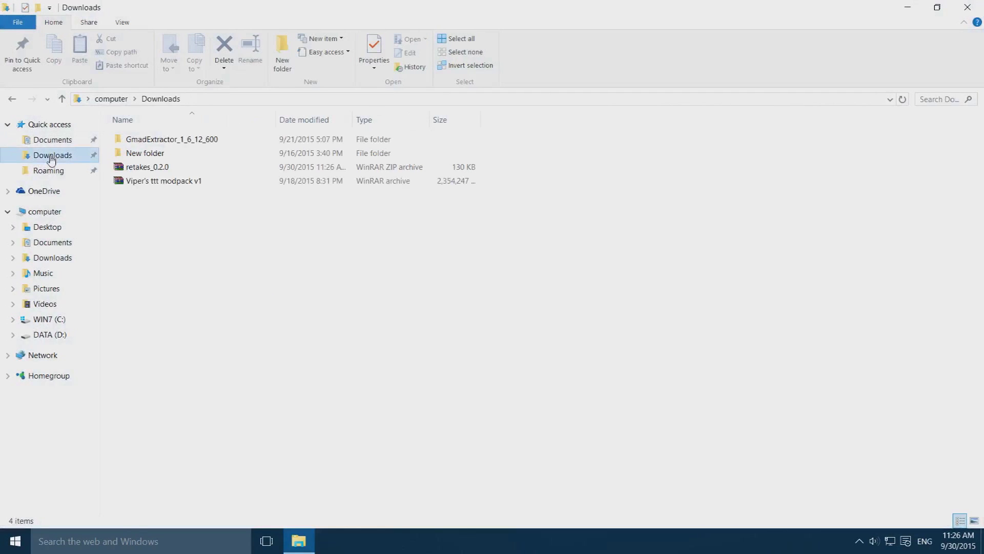
{"action": "left_click_drag", "start_coordinate": [110, 168], "coordinate": [165, 173]}
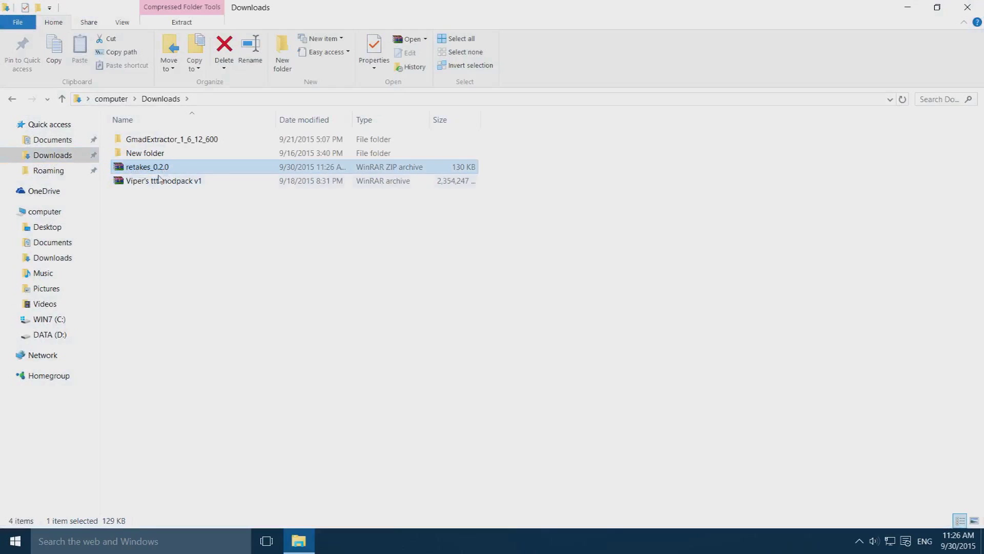
{"action": "left_click", "coordinate": [188, 257]}
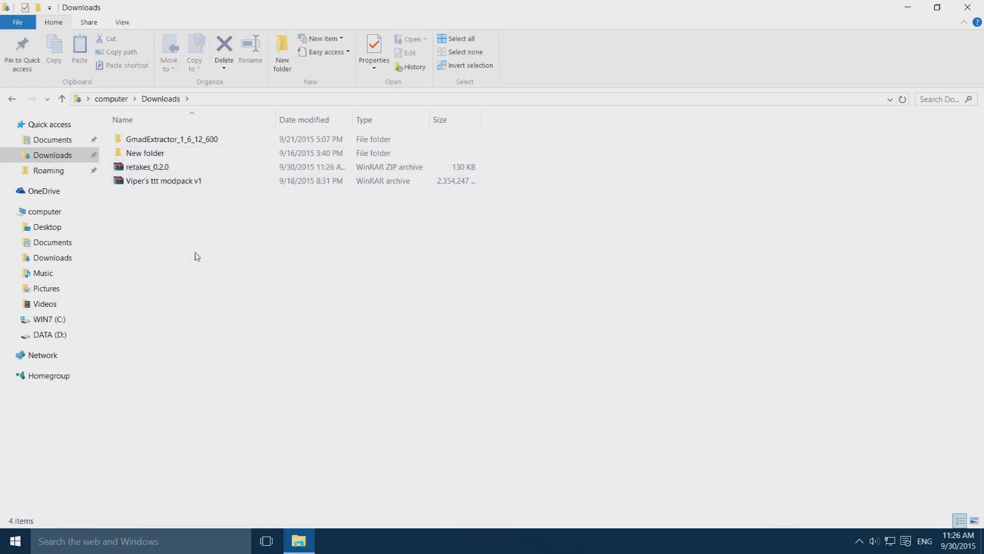
{"action": "left_click", "coordinate": [180, 170]}
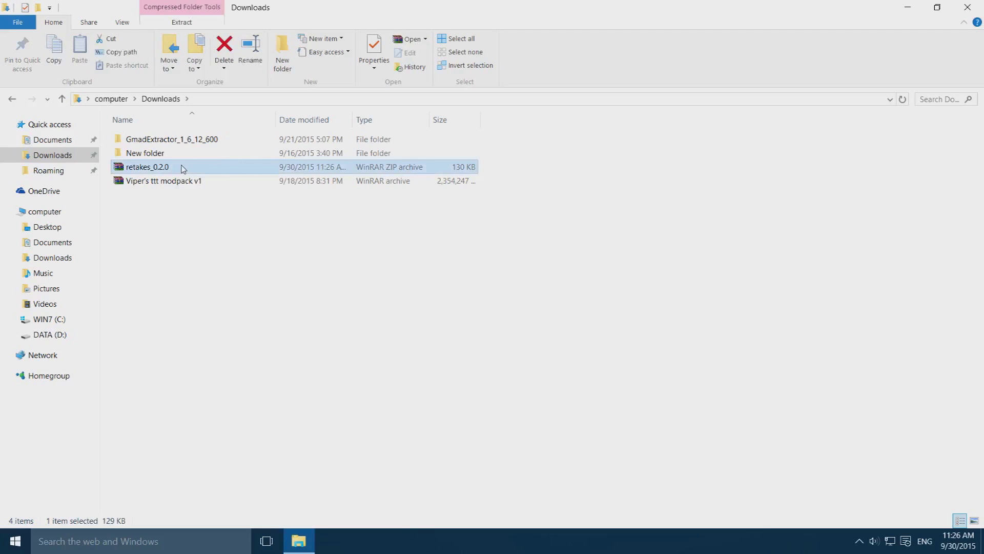
{"action": "right_click", "coordinate": [182, 169]}
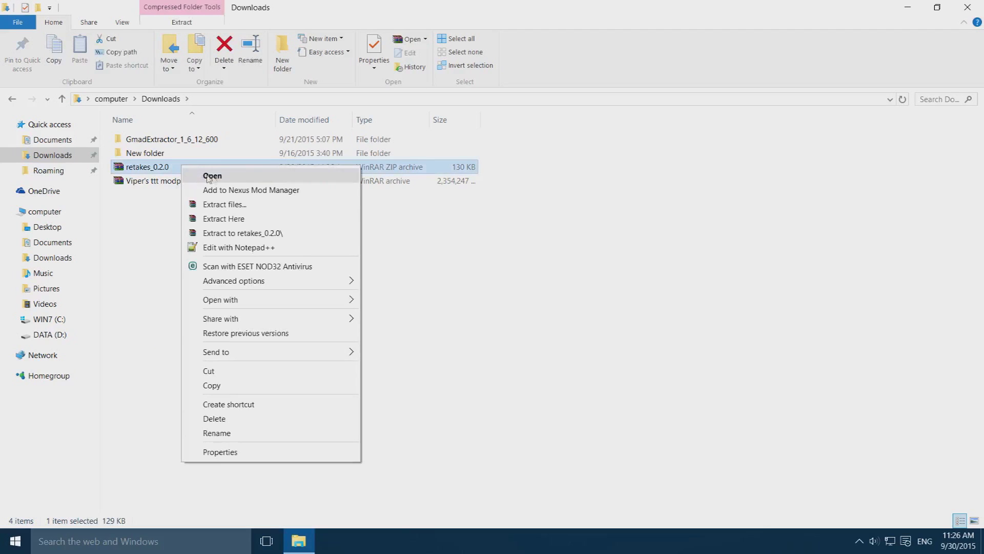
{"action": "left_click", "coordinate": [258, 234]}
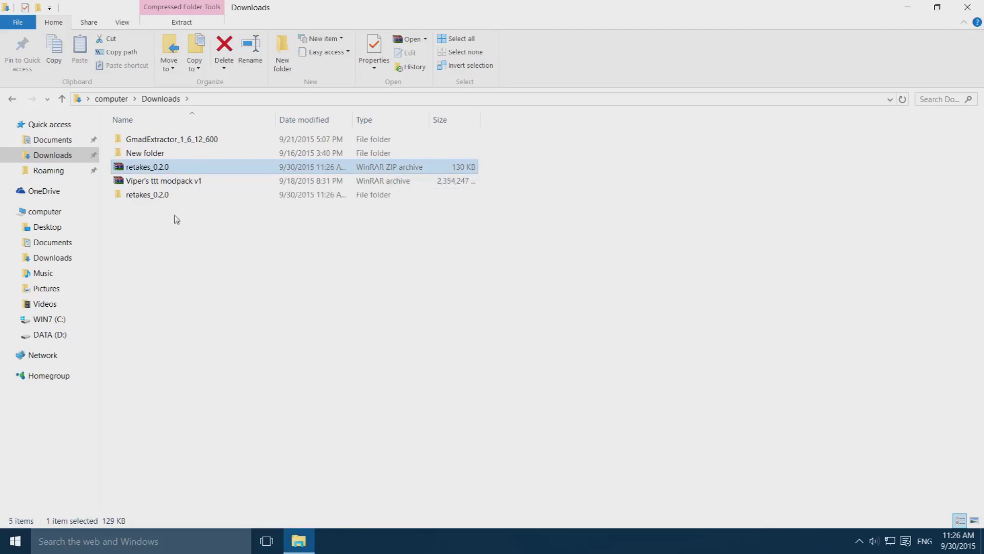
{"action": "left_click_drag", "start_coordinate": [156, 250], "coordinate": [172, 213]}
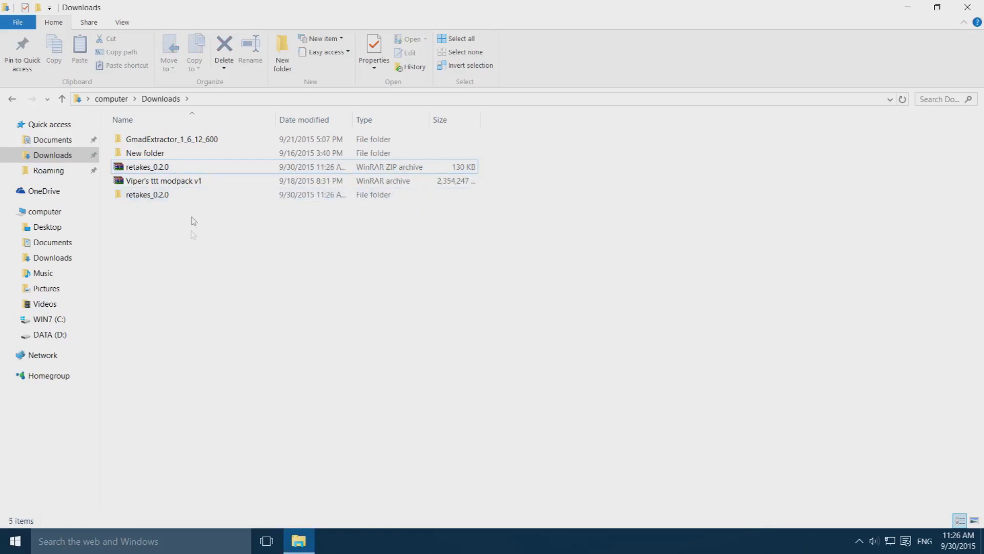
Step: Copy the addons and cfg folders from the extracted retakes_0.2.0 folder into D:\server's\csgo\csgo
{"action": "double_click", "coordinate": [184, 200]}
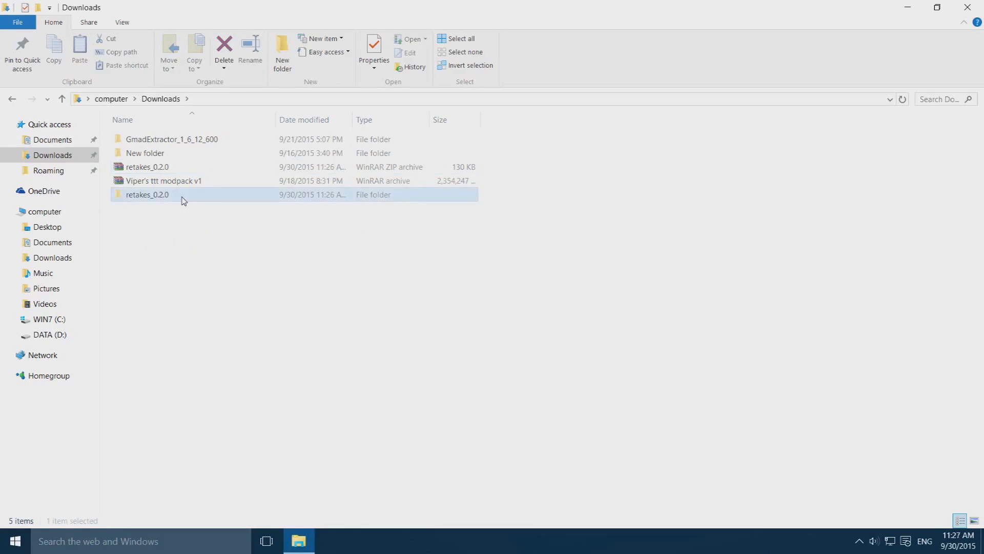
{"action": "left_click_drag", "start_coordinate": [112, 158], "coordinate": [147, 131]}
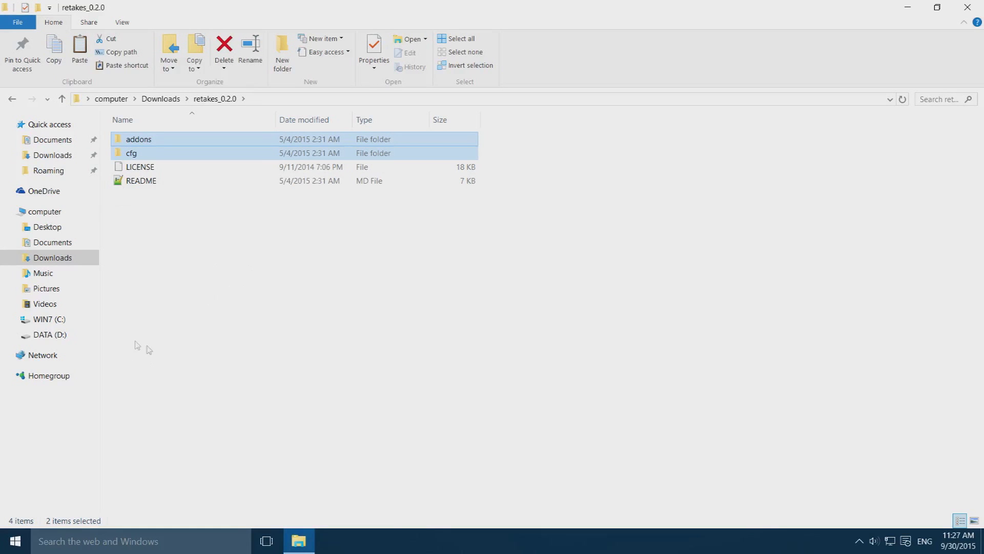
{"action": "left_click", "coordinate": [45, 336]}
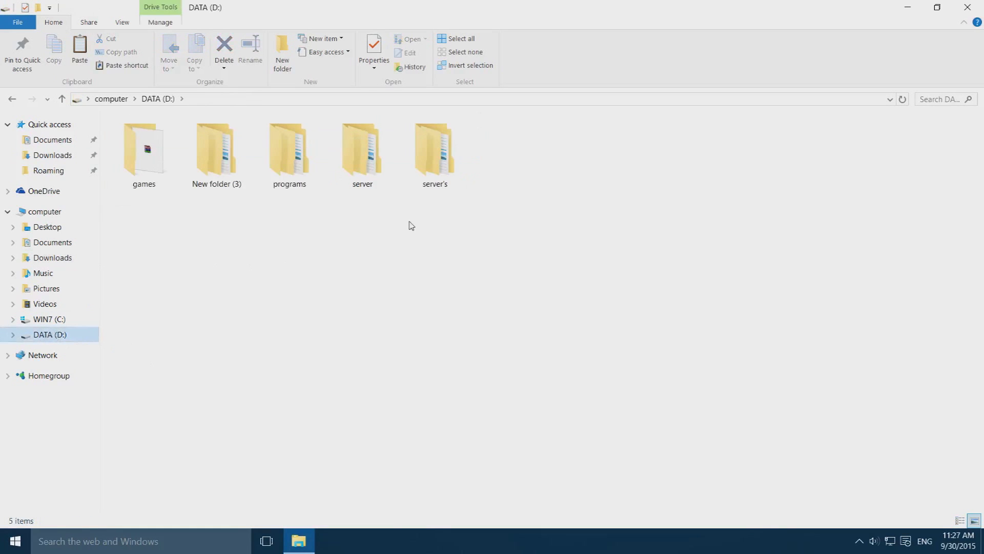
{"action": "double_click", "coordinate": [427, 150]}
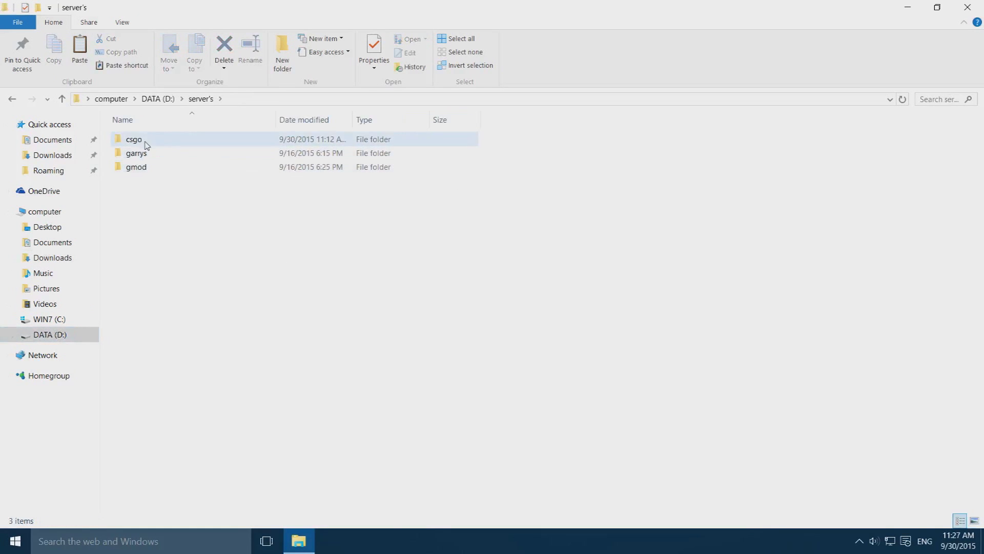
{"action": "double_click", "coordinate": [136, 140]}
{"action": "left_click_drag", "start_coordinate": [161, 351], "coordinate": [163, 389]}
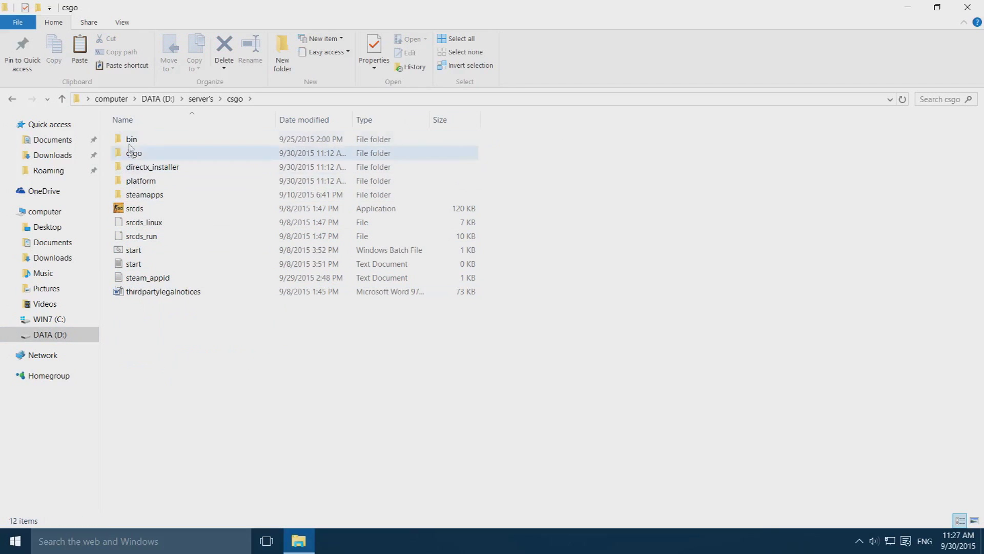
{"action": "double_click", "coordinate": [147, 154]}
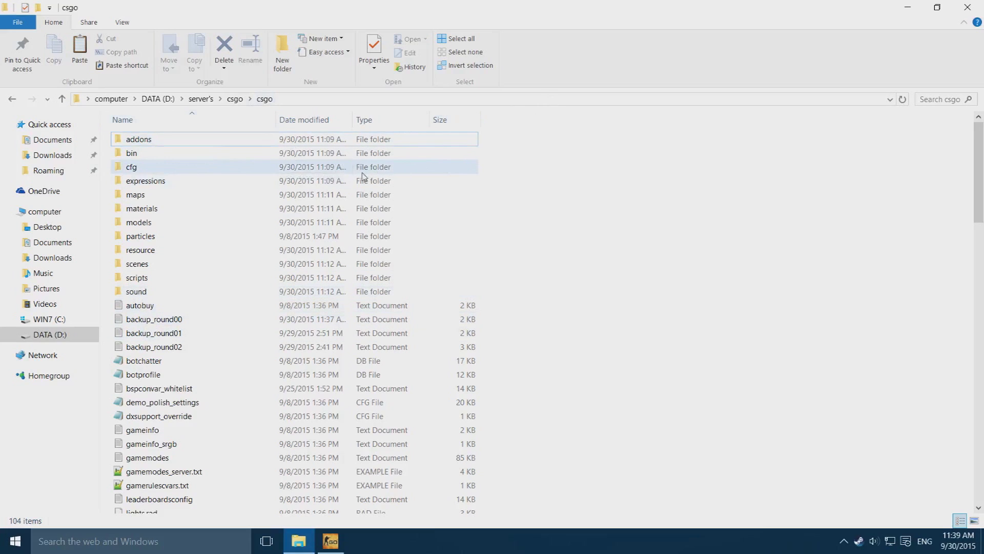
Step: Launch the dedicated server with the start batch file in D:\server's\csgo and minimize its console
{"action": "left_click", "coordinate": [236, 99]}
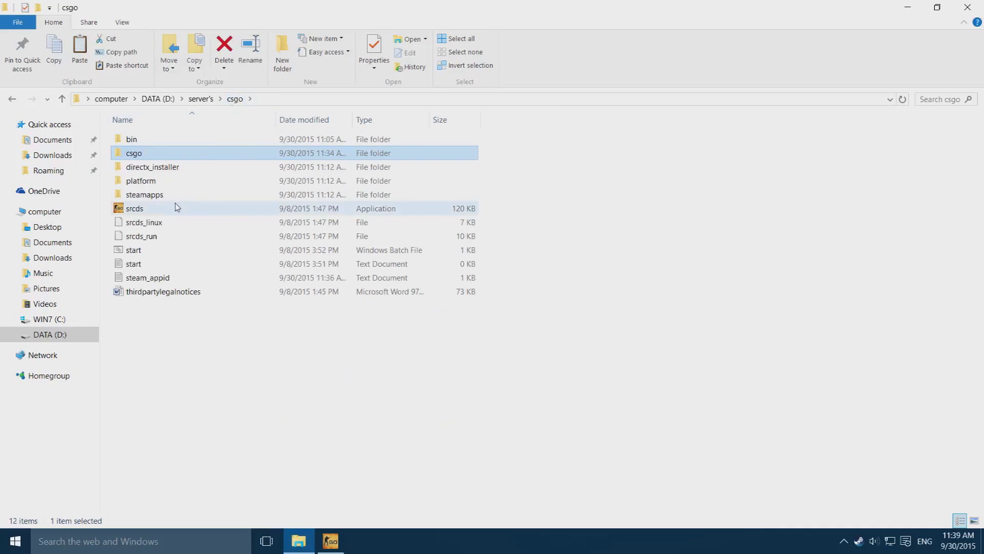
{"action": "double_click", "coordinate": [149, 251]}
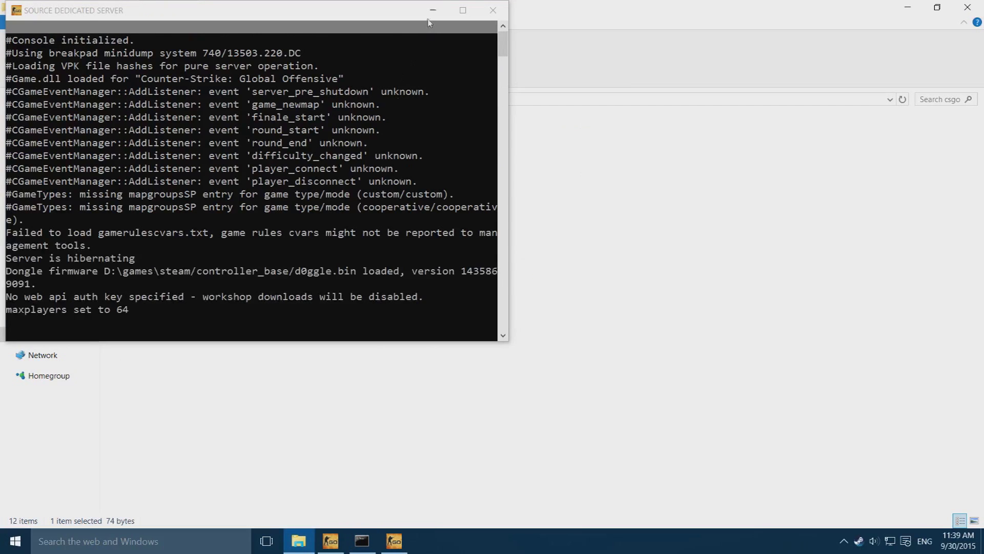
{"action": "left_click", "coordinate": [432, 11]}
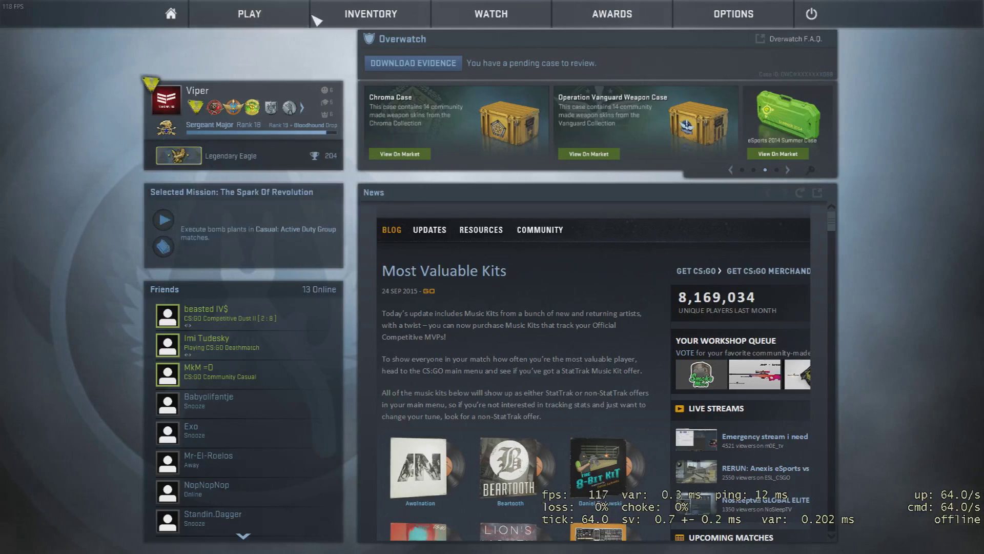
Step: In Counter-Strike: Global Offensive, browse the community servers and connect to the LAN server running de_dust2
{"action": "left_click", "coordinate": [259, 16]}
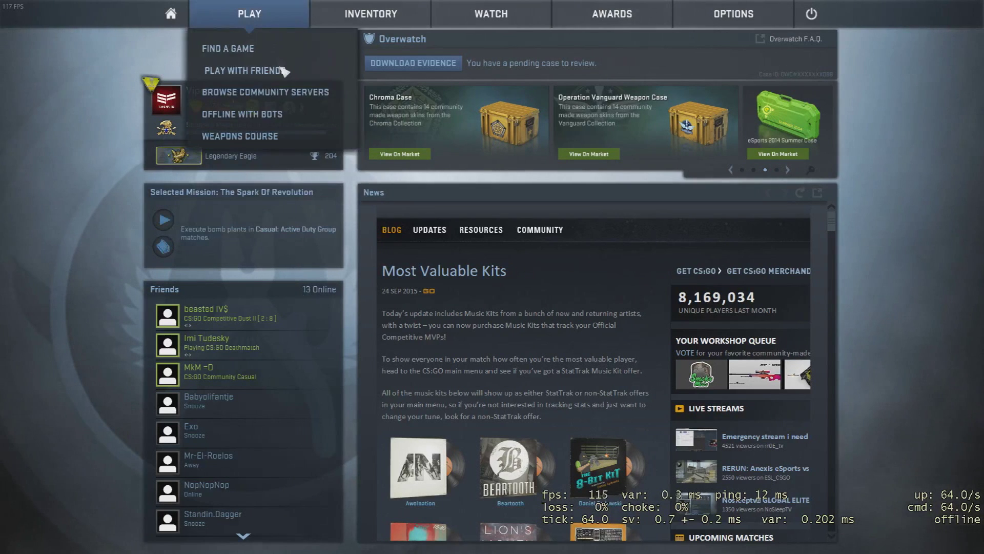
{"action": "left_click", "coordinate": [299, 94]}
{"action": "left_click", "coordinate": [368, 142]}
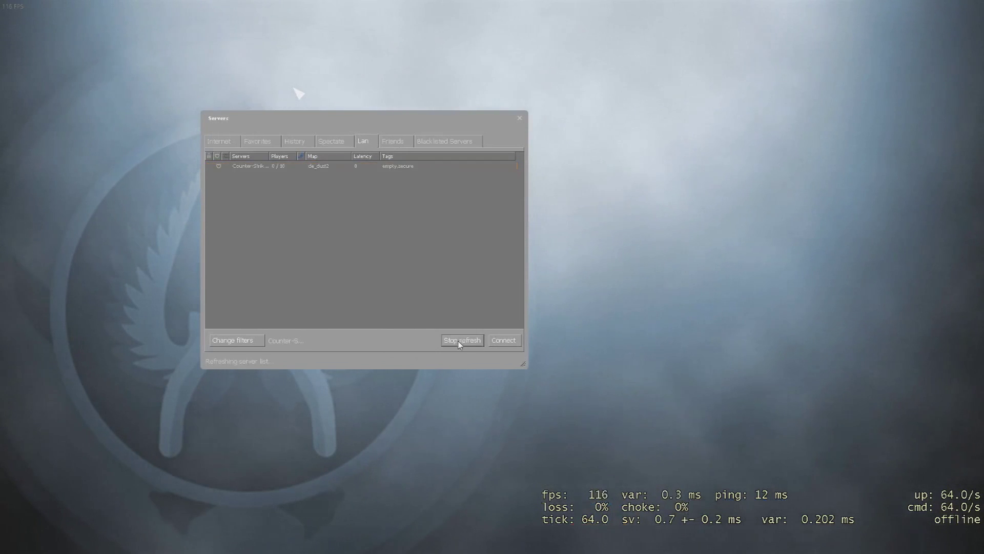
{"action": "left_click", "coordinate": [351, 167]}
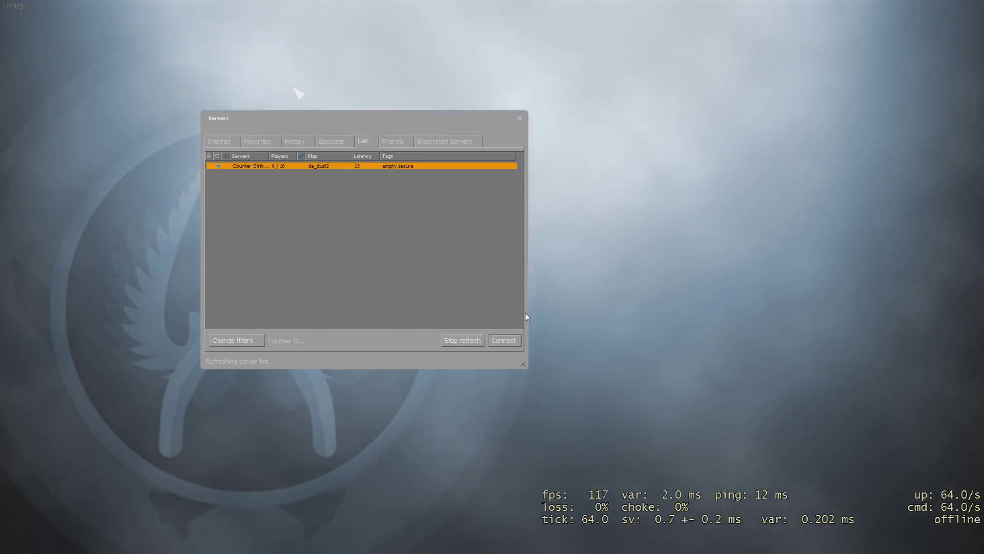
{"action": "left_click", "coordinate": [505, 341]}
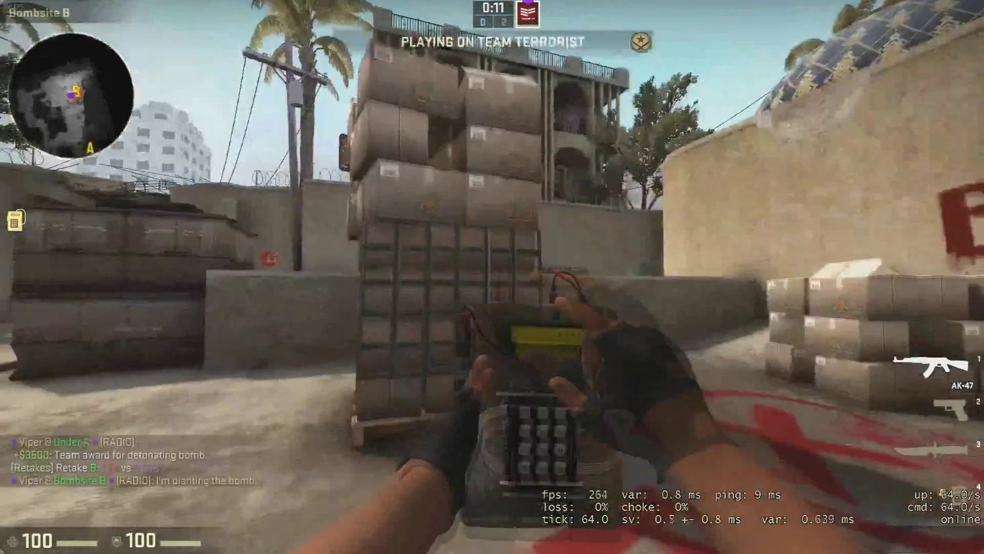
Step: Plant the bomb at Bombsite B to test the retakes mode and switch back to the AK-47
{"action": "left_click", "coordinate": [492, 277]}
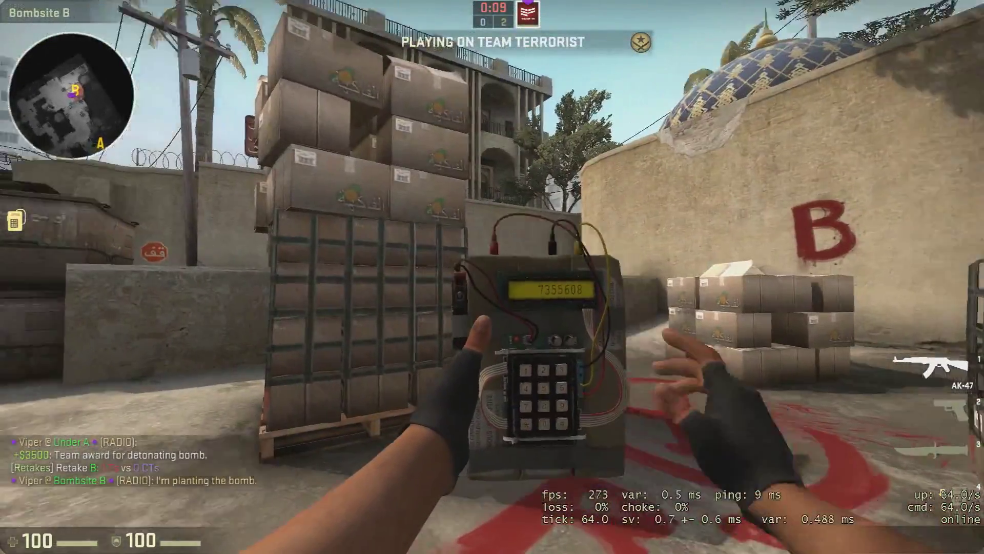
{"action": "key", "text": "3"}
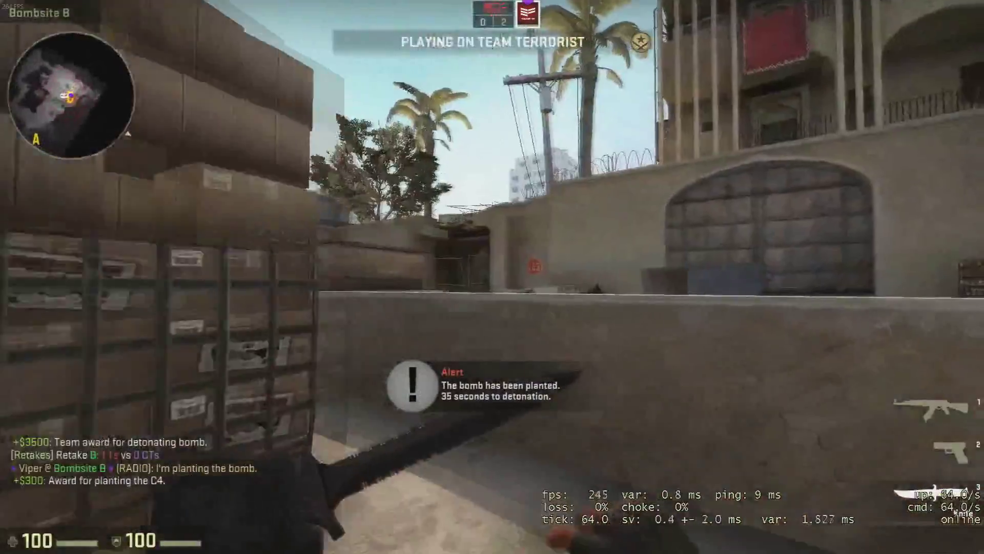
{"action": "key", "text": "1"}
{"action": "key", "text": "d"}
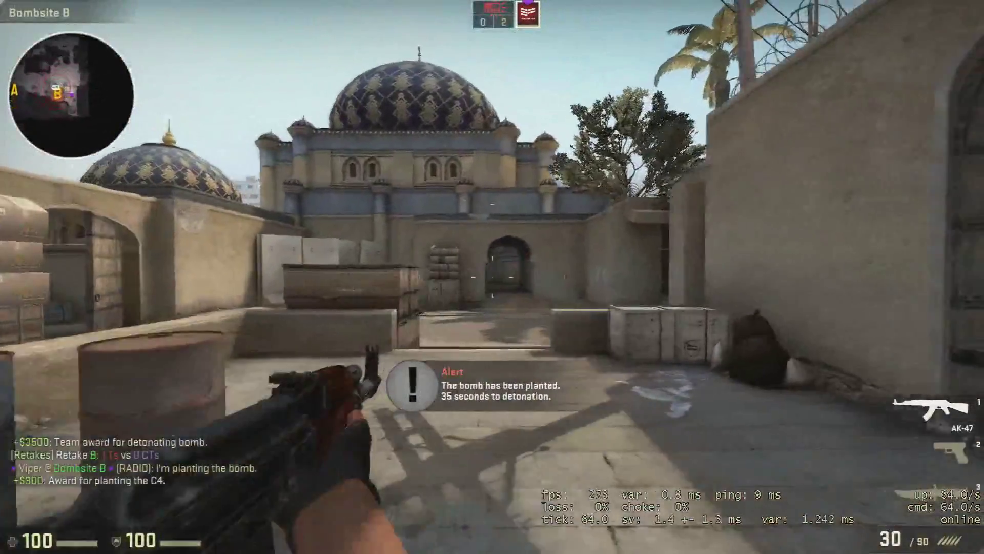
Step: Open the admin menu with the chat command !admin and choose Reload admins under Server Commands
{"action": "type", "text": "y"}
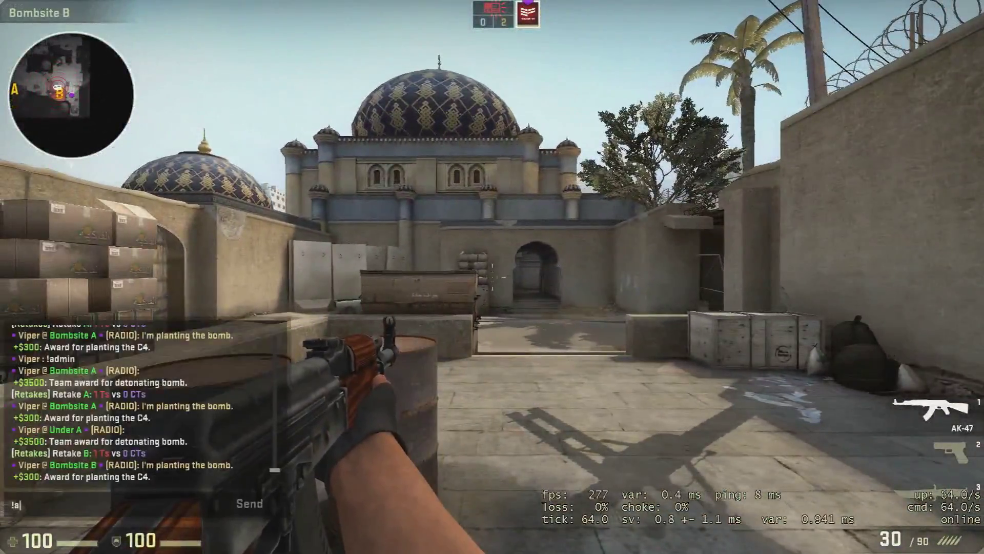
{"action": "type", "text": "!admin"}
{"action": "key", "text": "Return"}
{"action": "key", "text": "w"}
{"action": "key", "text": "2"}
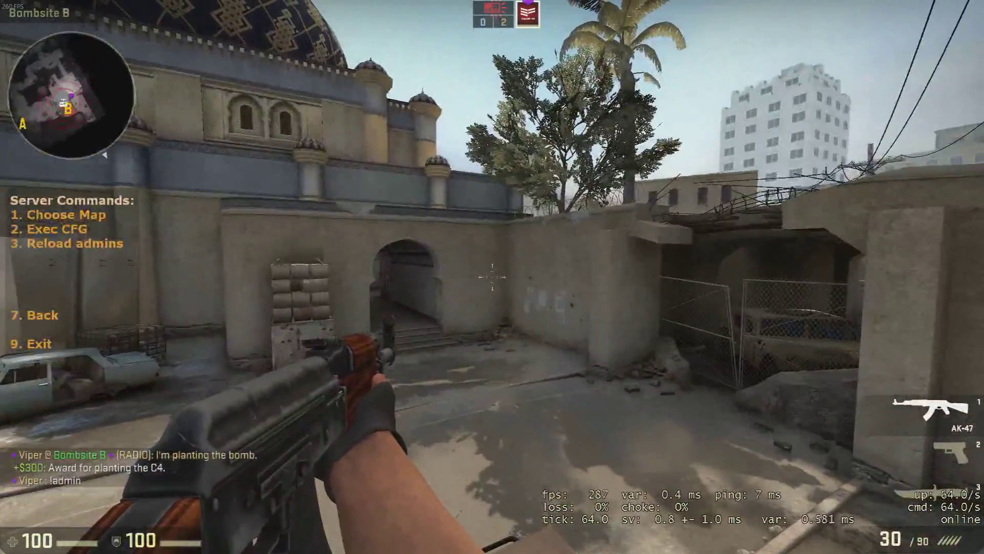
{"action": "key", "text": "3"}
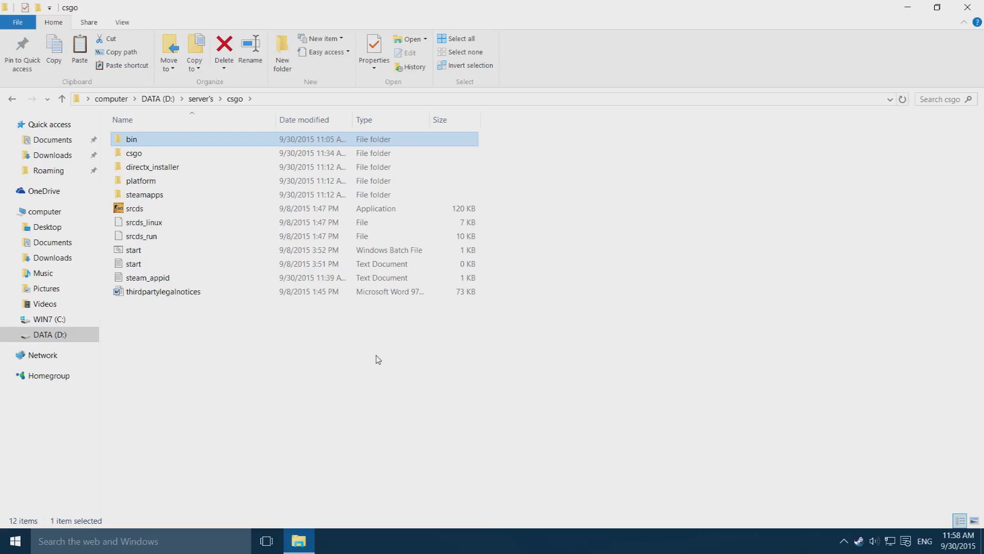
Step: Open the retakes CFG file from csgo\cfg\sourcemod\retakes inside the server folder in Notepad and maximize its window
{"action": "double_click", "coordinate": [134, 153]}
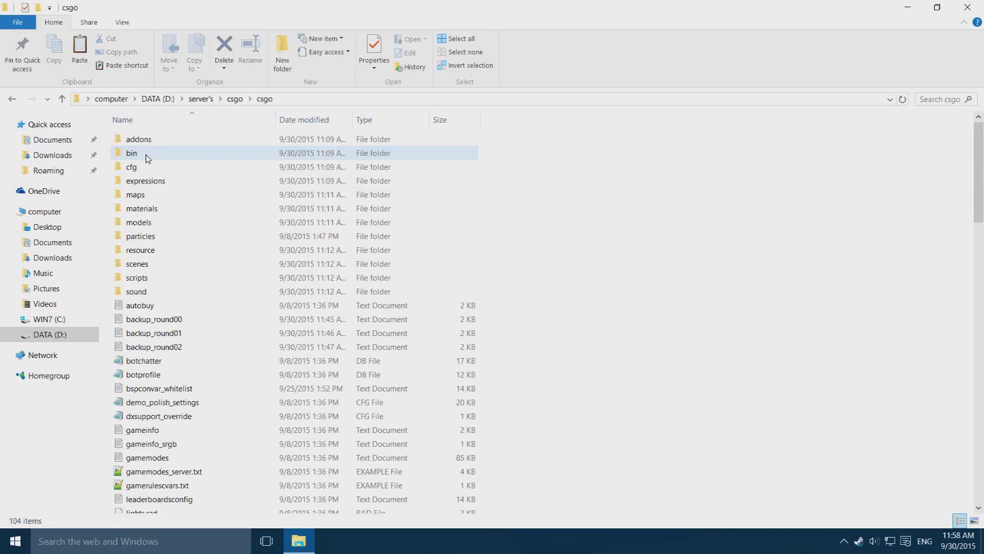
{"action": "double_click", "coordinate": [146, 167]}
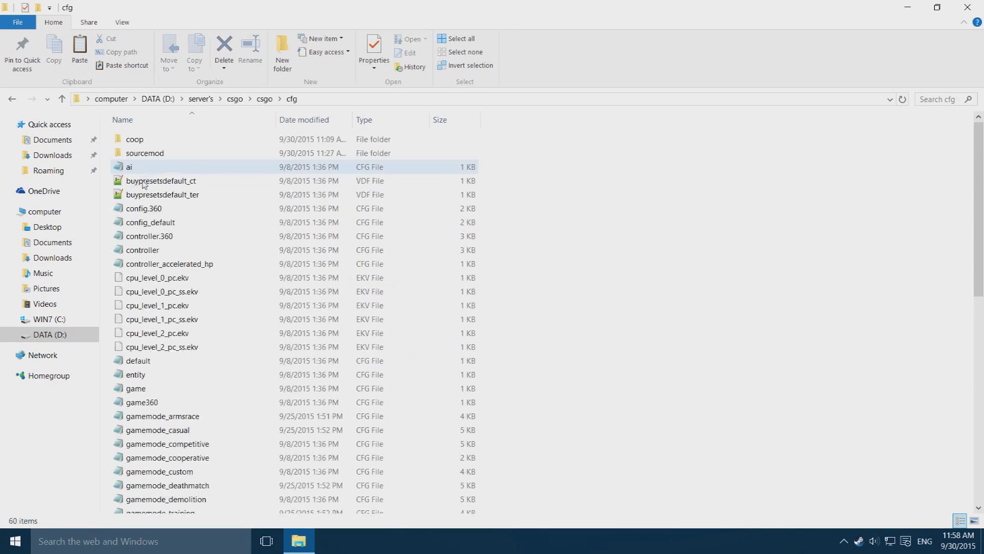
{"action": "double_click", "coordinate": [162, 153]}
{"action": "double_click", "coordinate": [151, 144]}
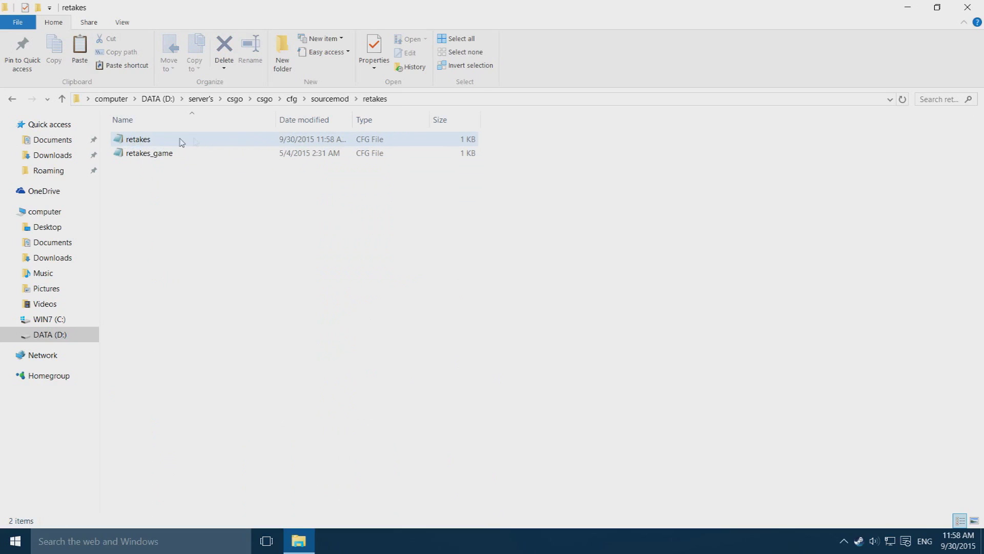
{"action": "double_click", "coordinate": [138, 140]}
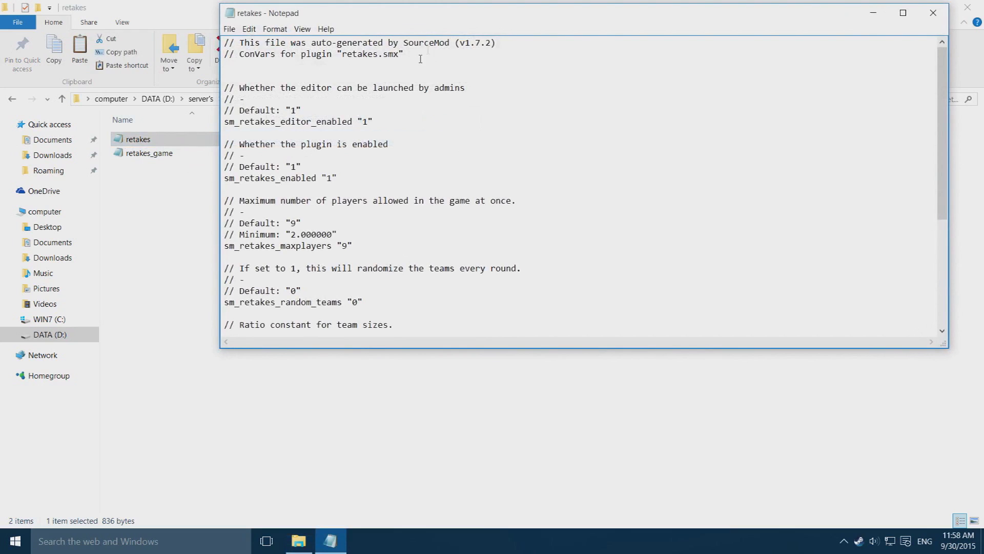
{"action": "double_click", "coordinate": [413, 21]}
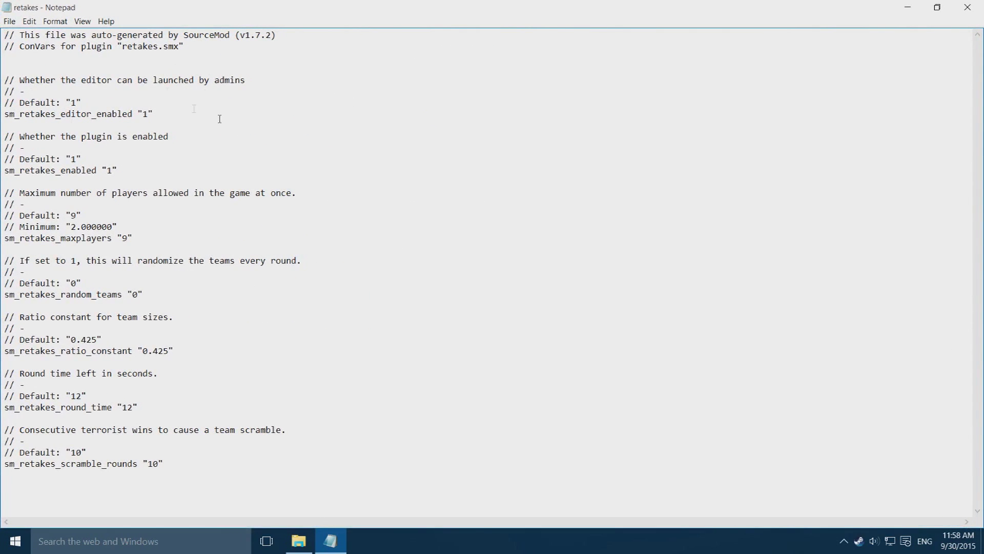
Step: Review the retakes settings for editor access, plugin activation, maximum players, random teams, team ratio, round time and team scramble
{"action": "left_click_drag", "start_coordinate": [118, 70], "coordinate": [226, 91]}
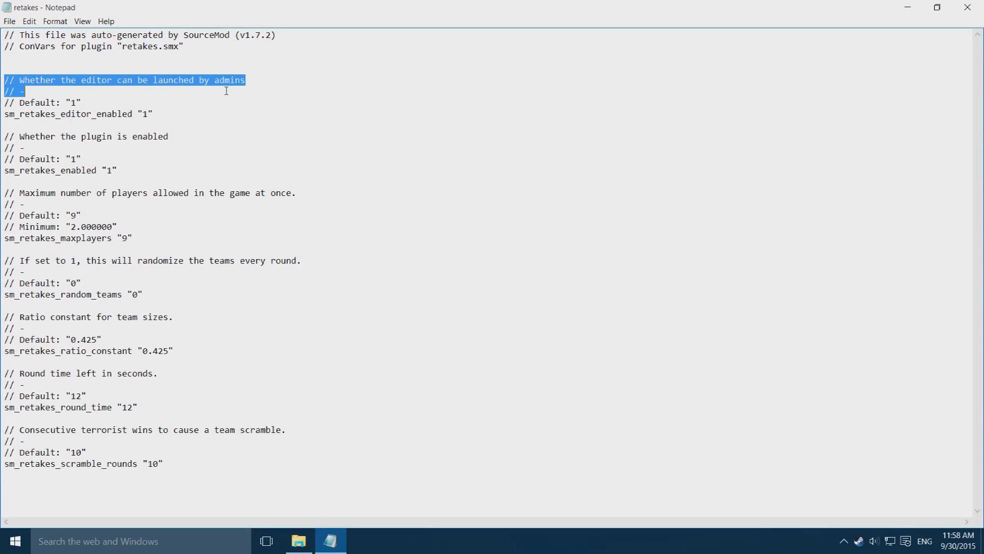
{"action": "left_click_drag", "start_coordinate": [65, 137], "coordinate": [164, 137]}
{"action": "left_click_drag", "start_coordinate": [88, 193], "coordinate": [153, 193]}
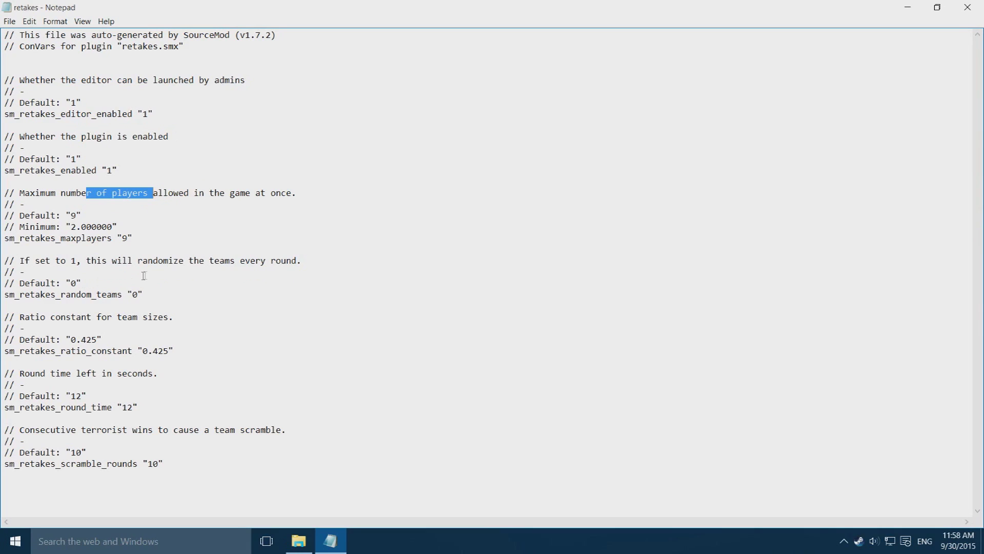
{"action": "left_click_drag", "start_coordinate": [90, 262], "coordinate": [183, 260]}
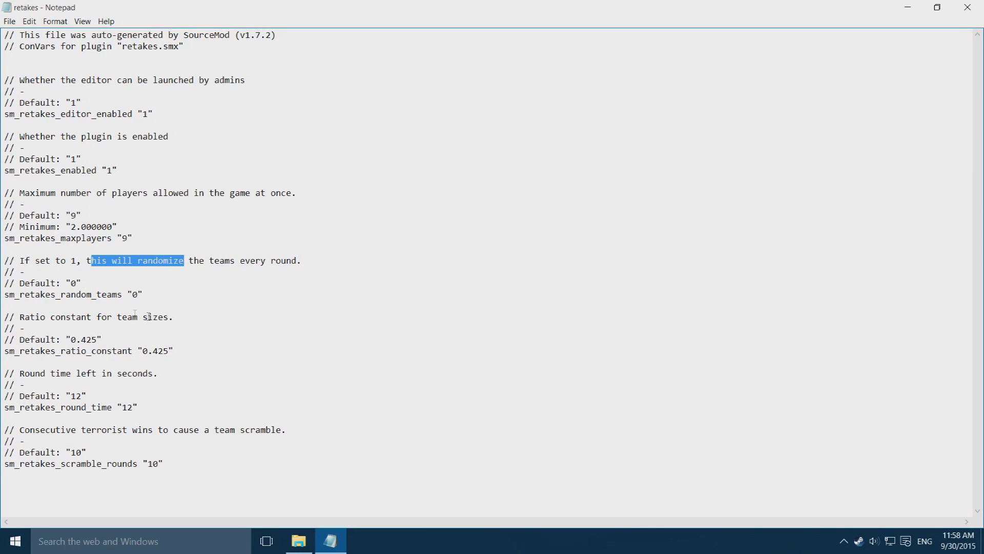
{"action": "left_click_drag", "start_coordinate": [71, 316], "coordinate": [129, 317]}
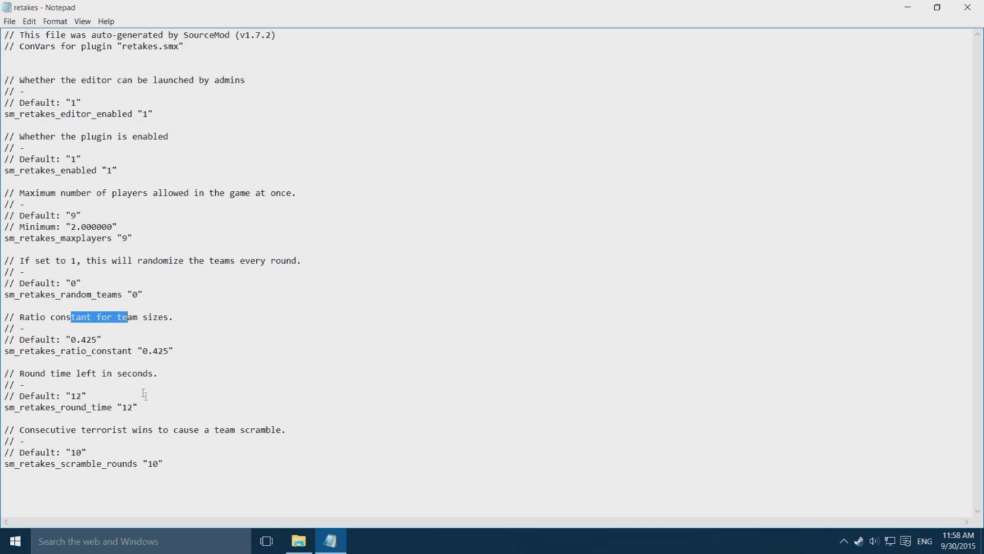
{"action": "left_click_drag", "start_coordinate": [65, 374], "coordinate": [114, 375]}
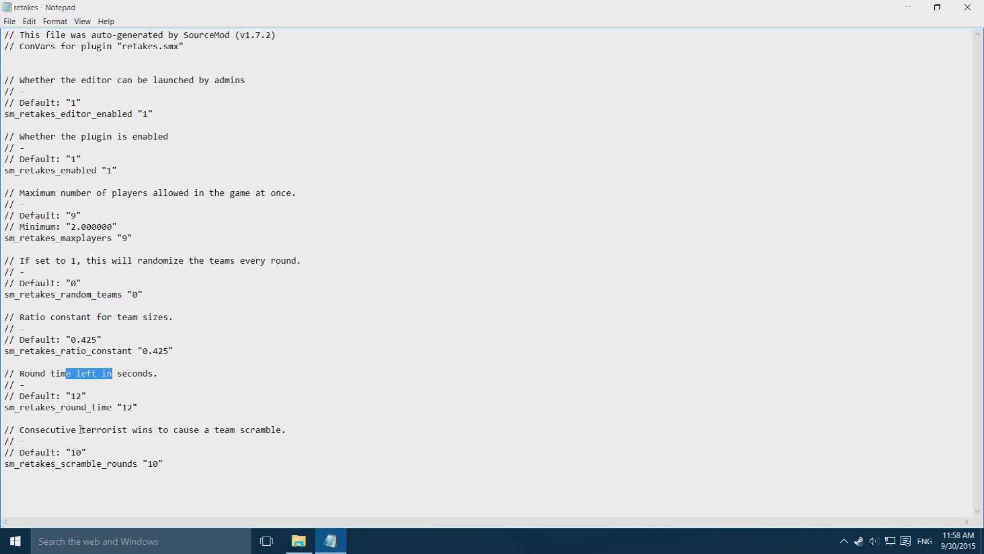
{"action": "left_click_drag", "start_coordinate": [80, 429], "coordinate": [143, 435]}
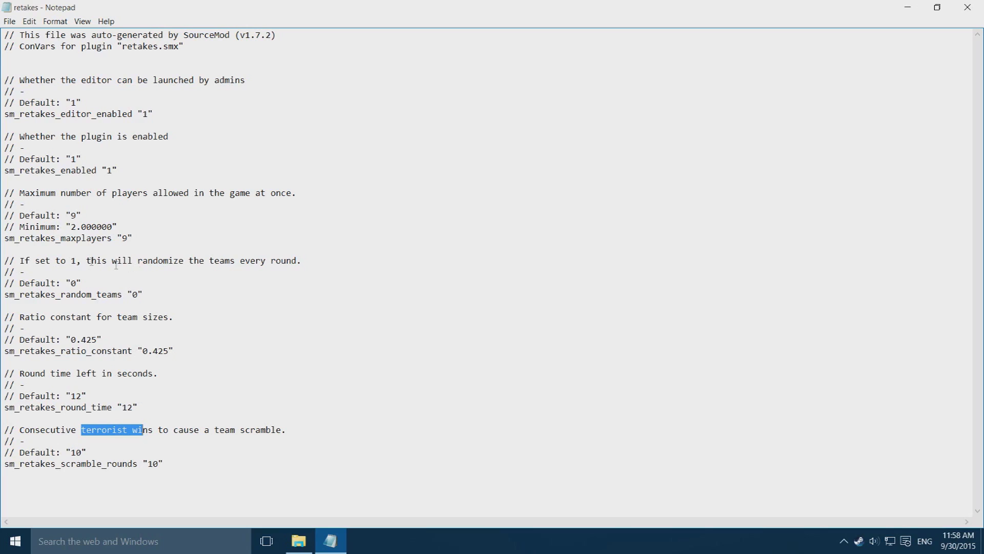
Step: Set sm_retakes_random_teams to "1" and sm_retakes_round_time to "6", save and close the file, and return to D:\server's\csgo
{"action": "double_click", "coordinate": [135, 294]}
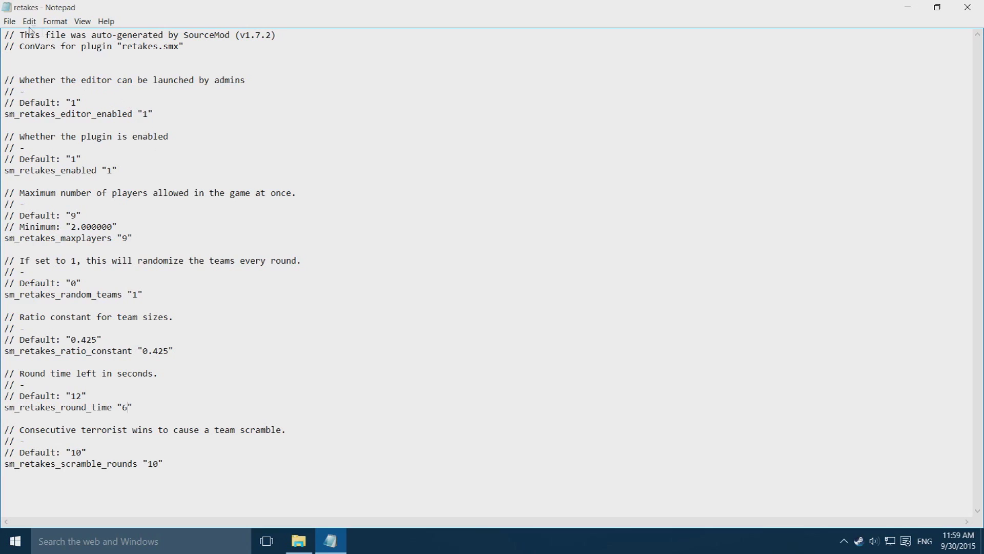
{"action": "left_click", "coordinate": [9, 21]}
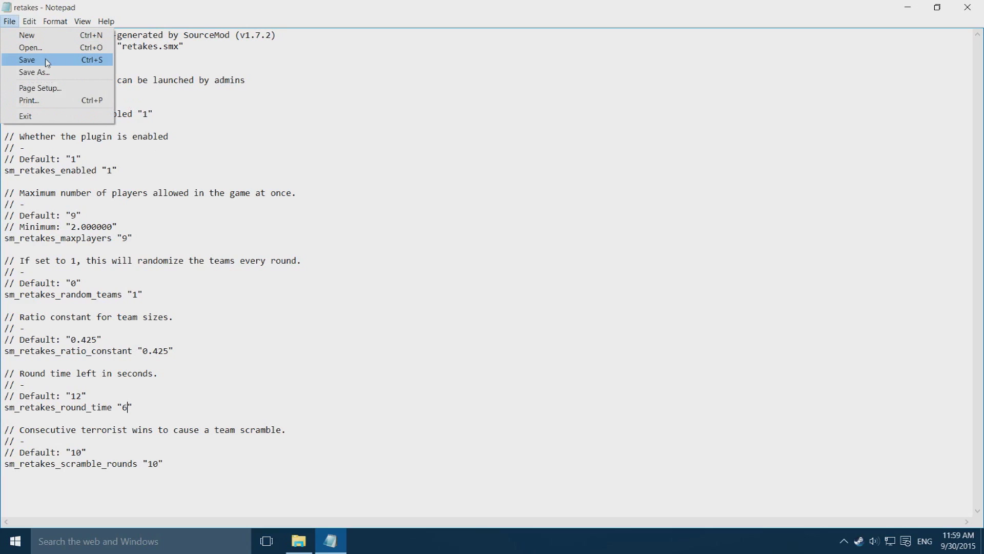
{"action": "left_click", "coordinate": [46, 60]}
{"action": "left_click", "coordinate": [967, 7]}
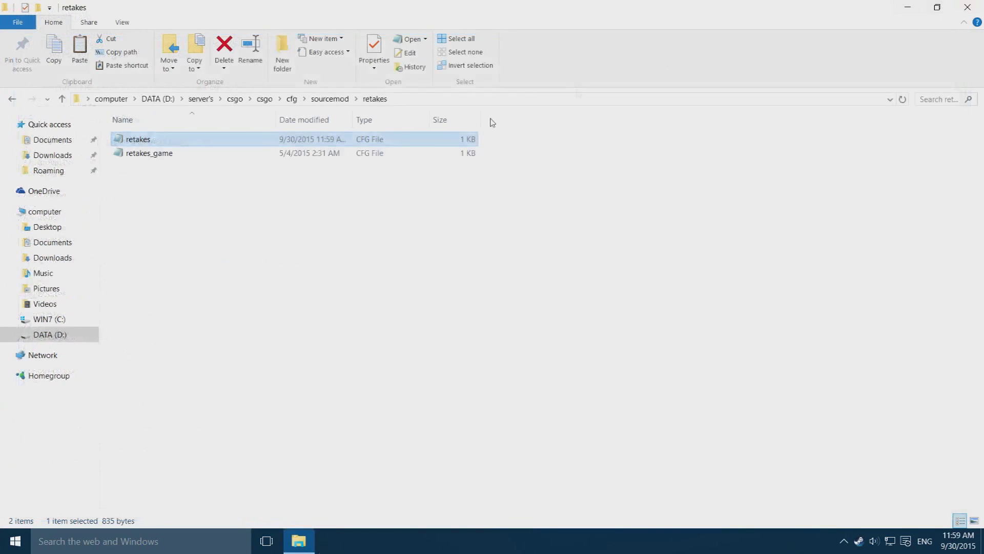
{"action": "left_click", "coordinate": [235, 98]}
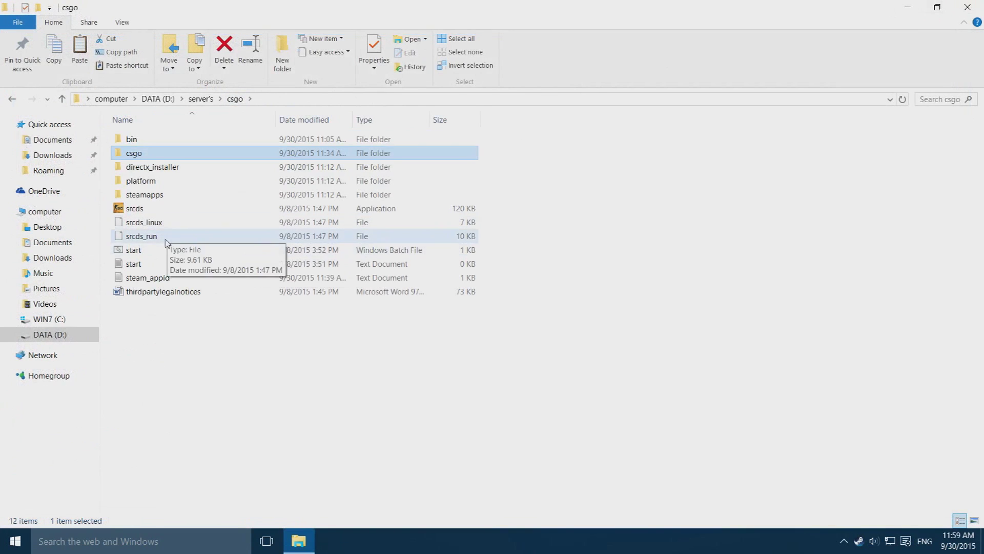